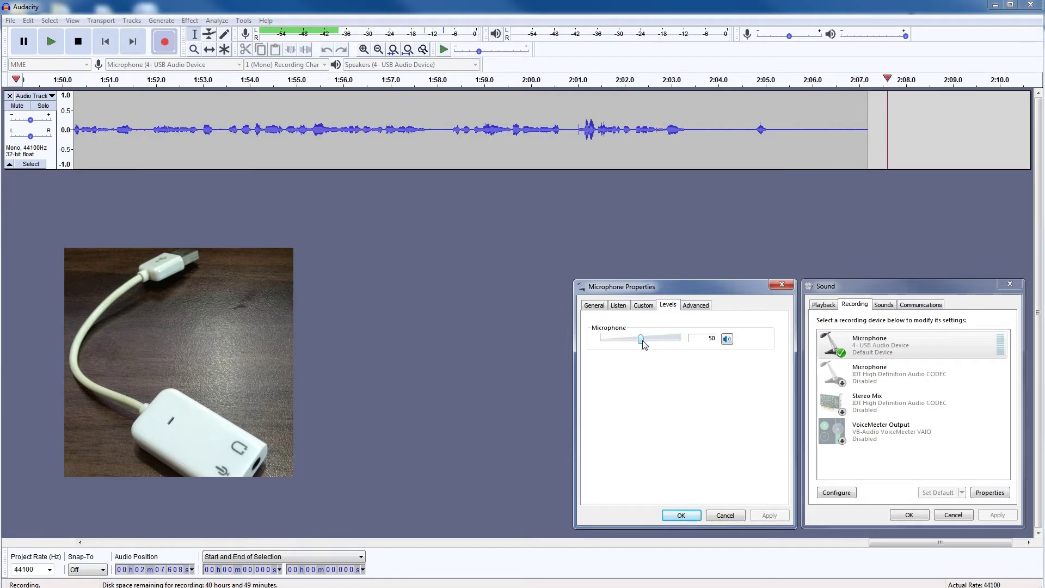
# Raise the first card's microphone level from 50 to 100 during recording, then check the AGC setting.
pyautogui.moveTo(642, 338); pyautogui.dragTo(665, 343)
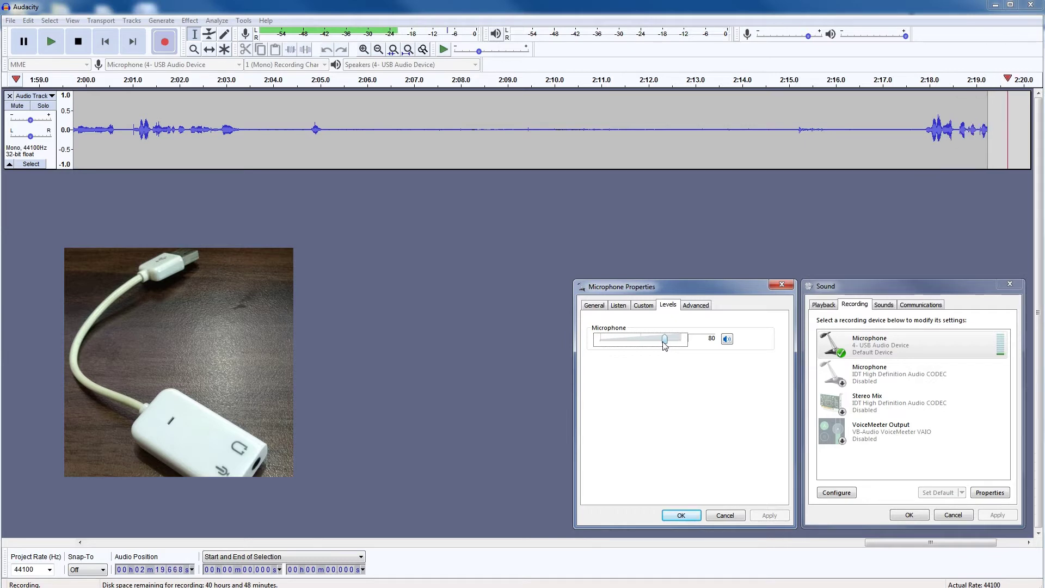
pyautogui.scroll(1, 665, 346)
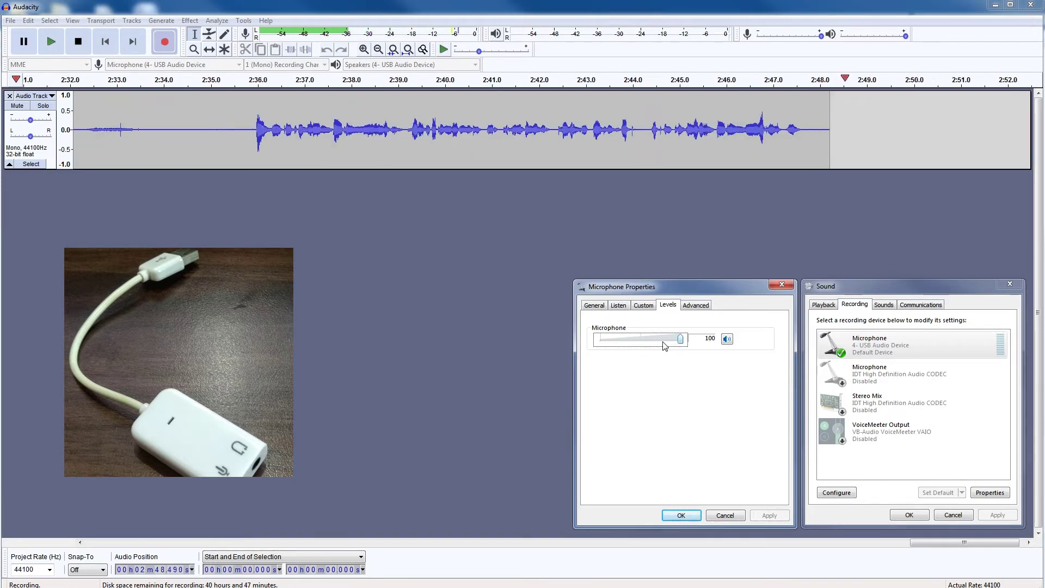
pyautogui.click(645, 306)
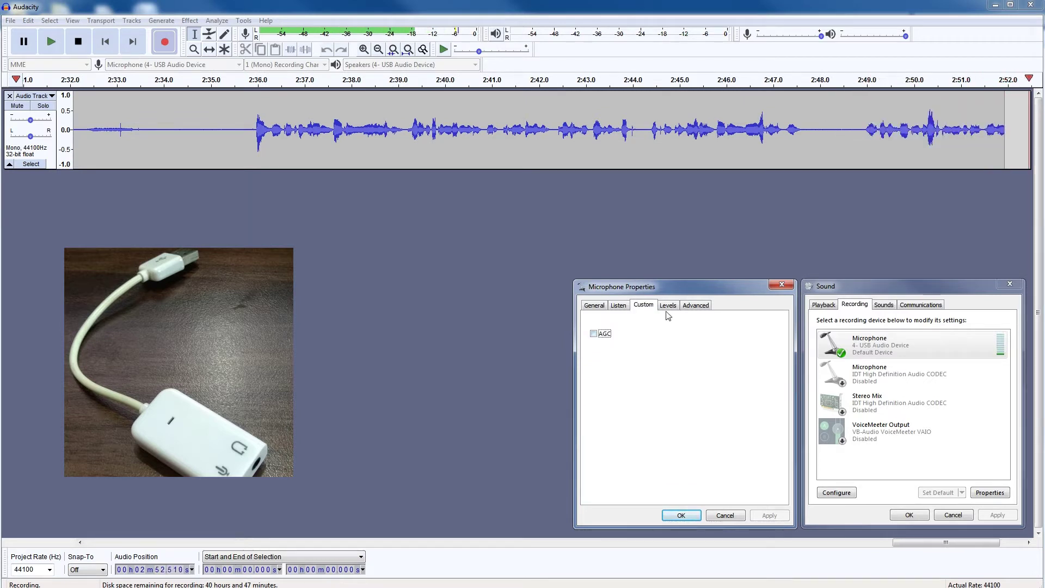
# Drop the first card's microphone level to 18 and turn AGC on.
pyautogui.click(668, 306)
pyautogui.moveTo(663, 344); pyautogui.dragTo(615, 347)
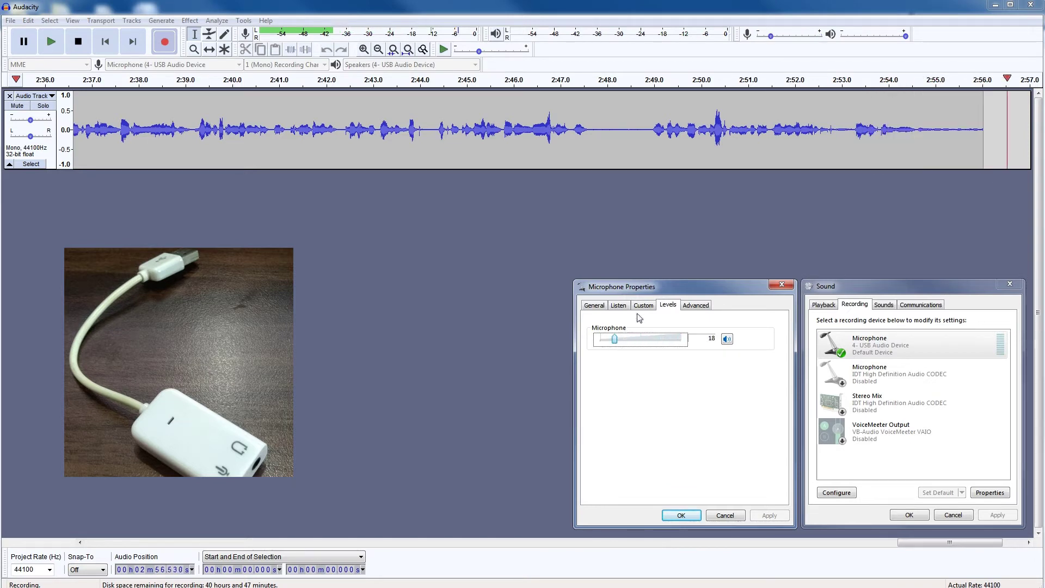
pyautogui.click(644, 306)
pyautogui.click(605, 334)
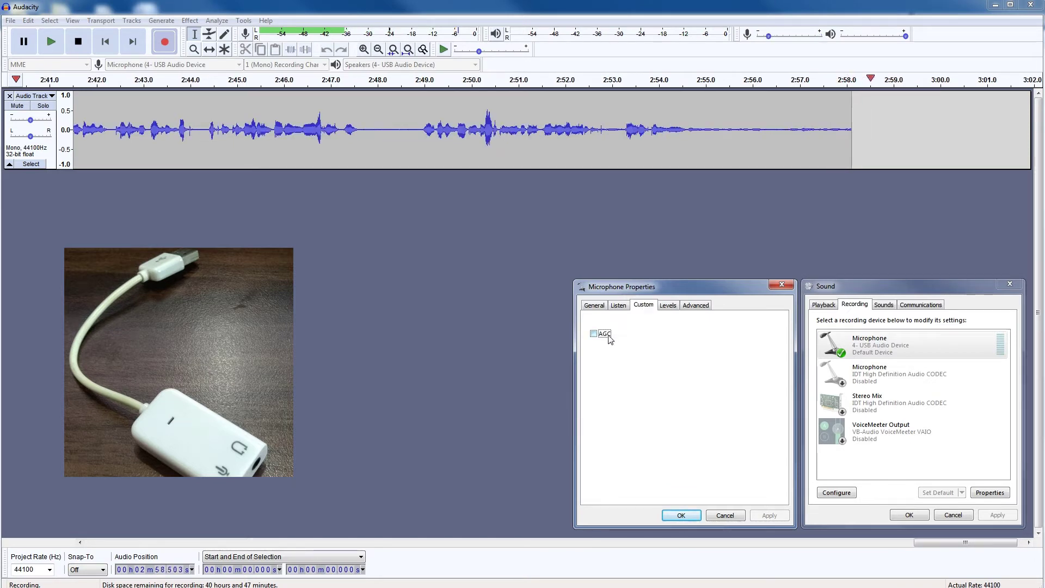
# Raise the microphone level to about 49, then turn AGC off and confirm it.
pyautogui.click(669, 305)
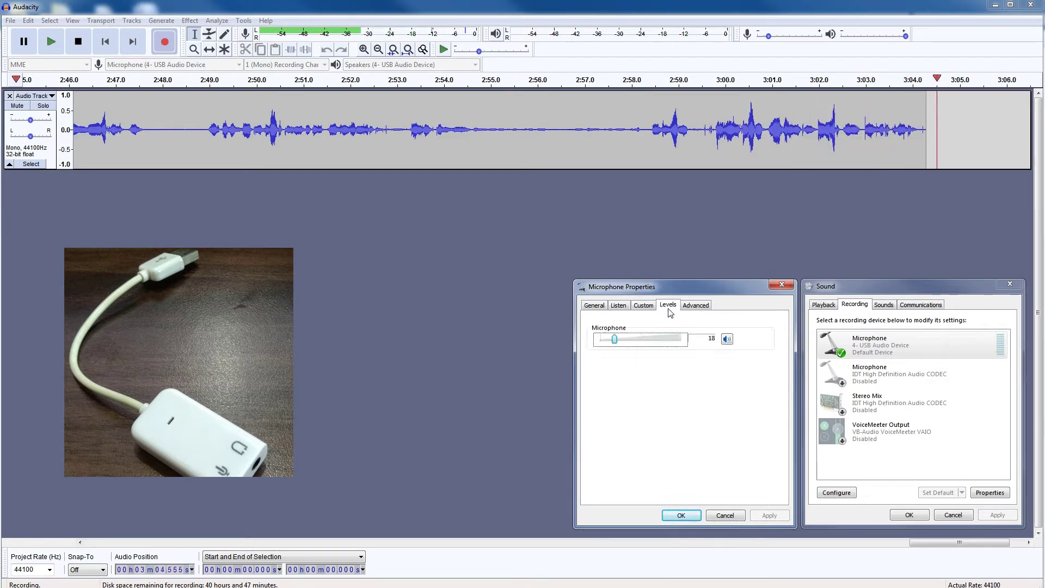
pyautogui.moveTo(615, 339); pyautogui.dragTo(644, 350)
pyautogui.click(643, 305)
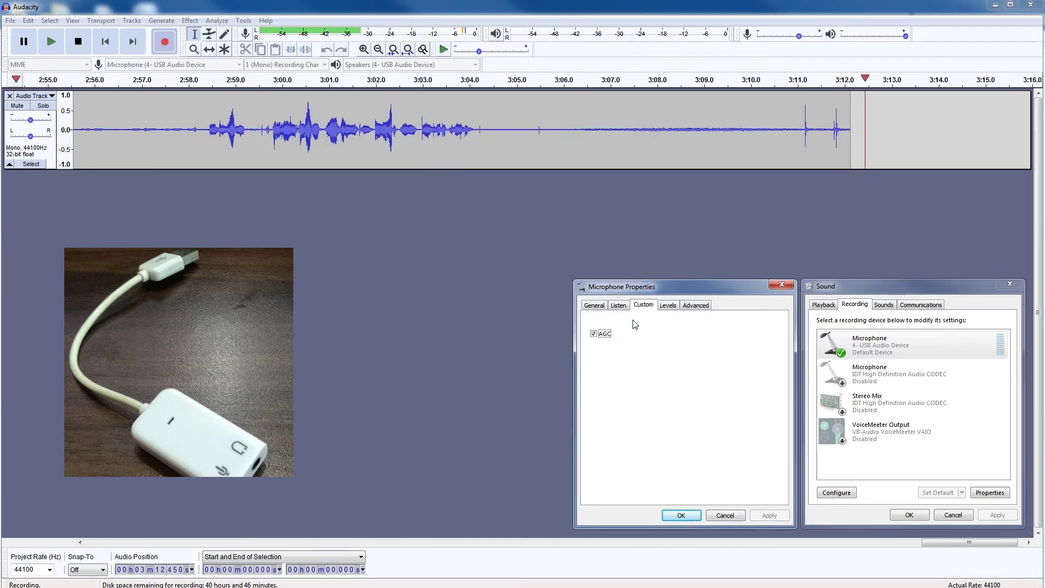
pyautogui.click(603, 334)
pyautogui.click(668, 306)
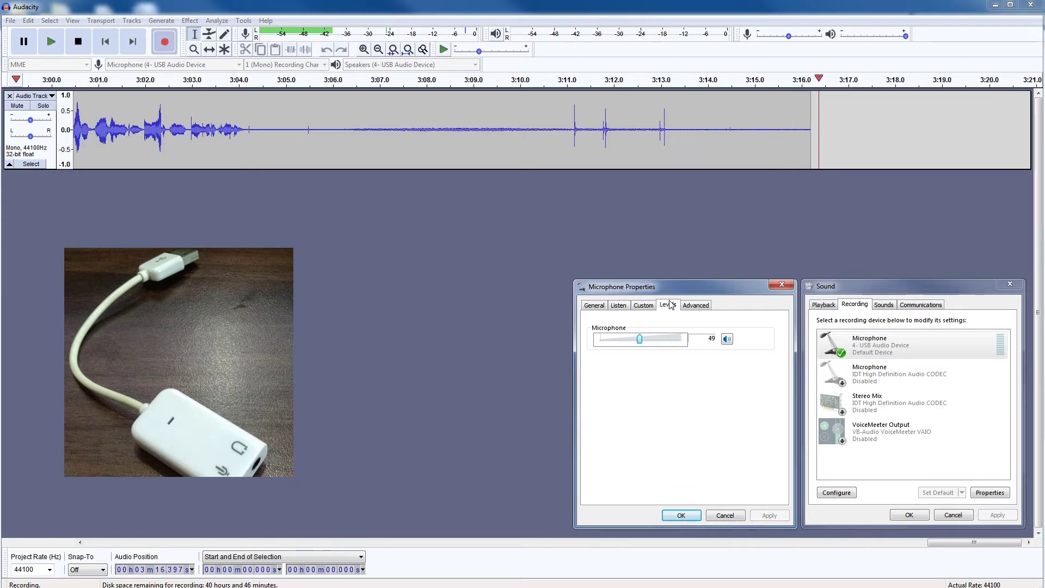
pyautogui.click(644, 305)
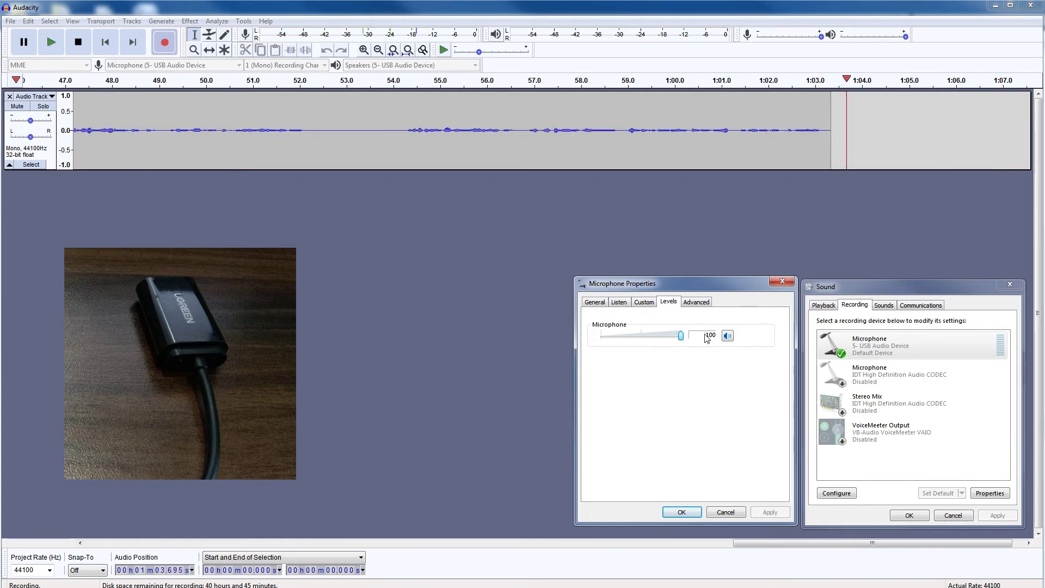
# Step the second card's microphone level to 50, then 80, then 100 during recording.
pyautogui.moveTo(682, 341); pyautogui.dragTo(644, 340)
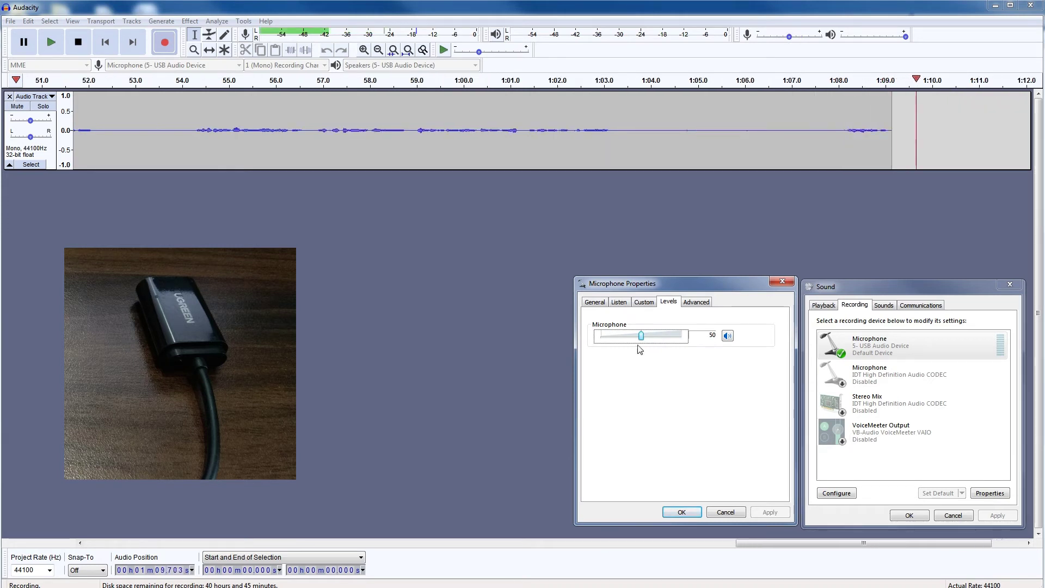
pyautogui.moveTo(642, 340); pyautogui.dragTo(665, 338)
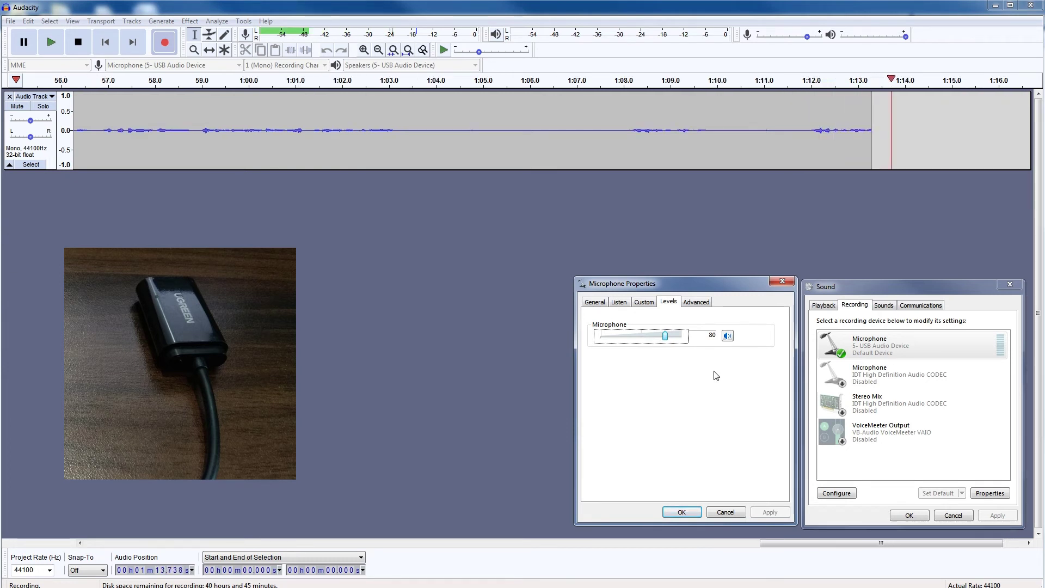
pyautogui.moveTo(666, 336); pyautogui.dragTo(680, 336)
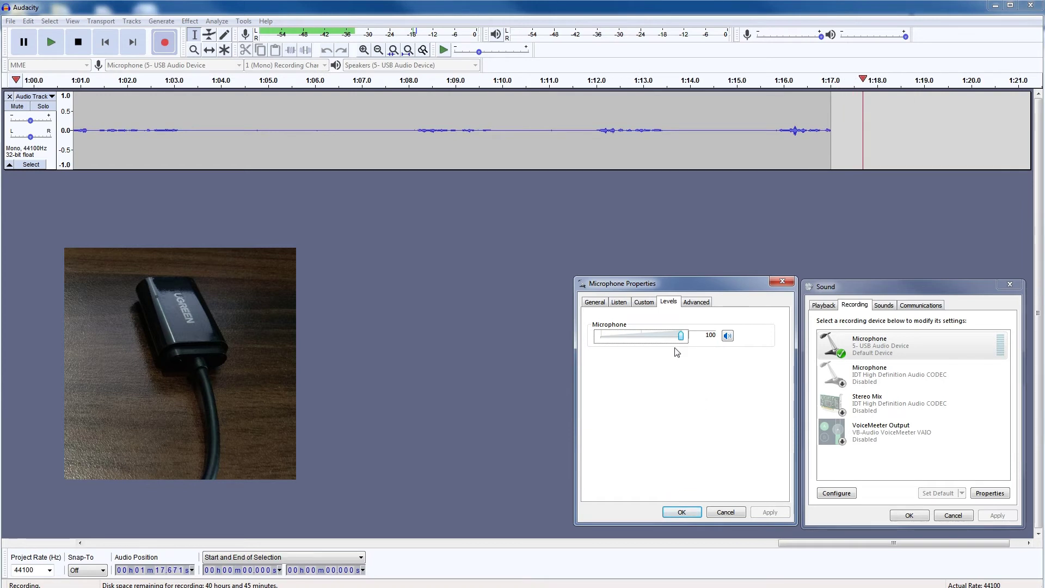
# Turn AGC on for the second card, leaving its microphone level at 100.
pyautogui.click(644, 303)
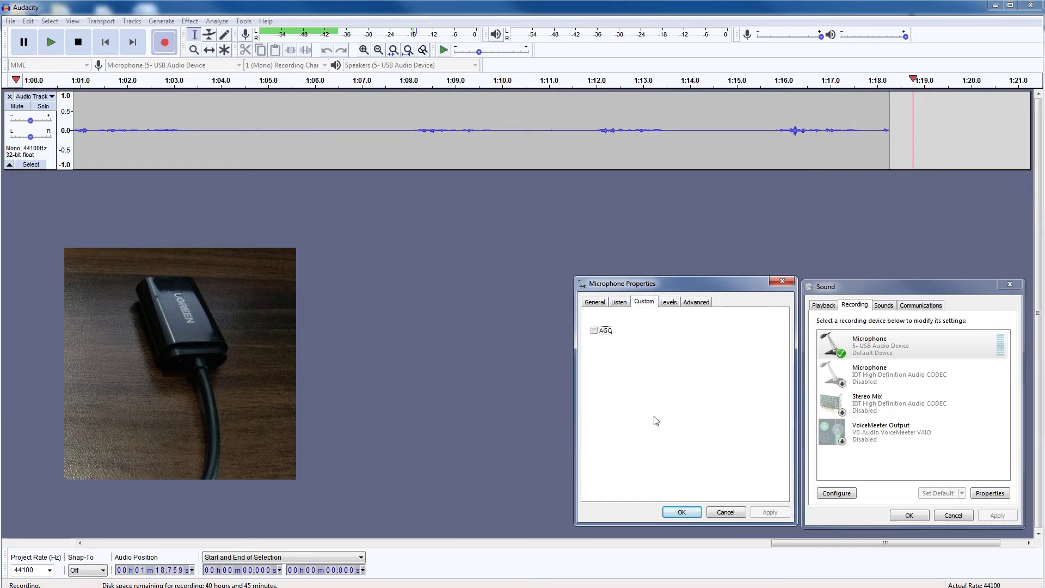
pyautogui.click(604, 331)
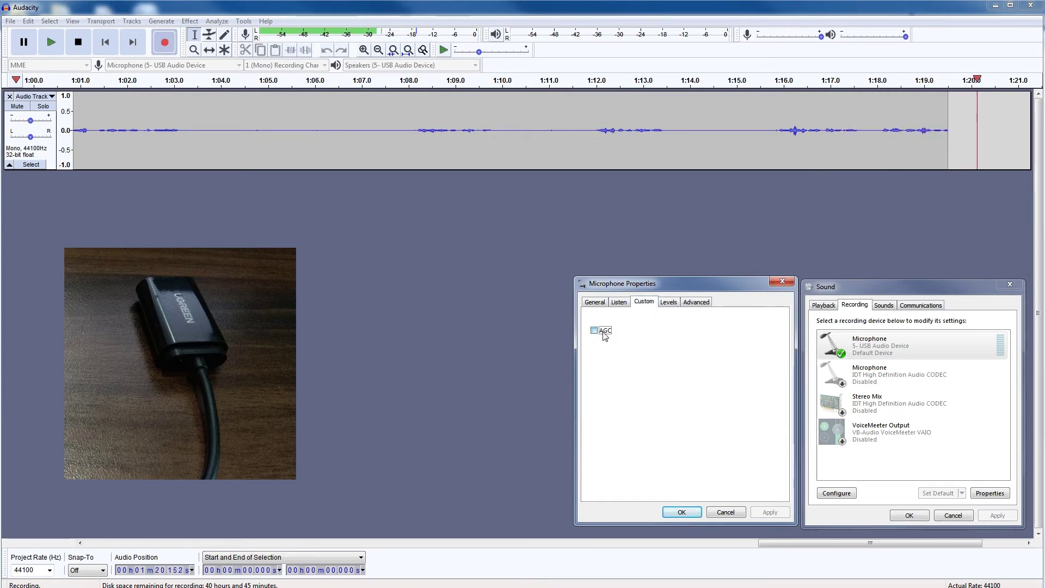
pyautogui.click(668, 306)
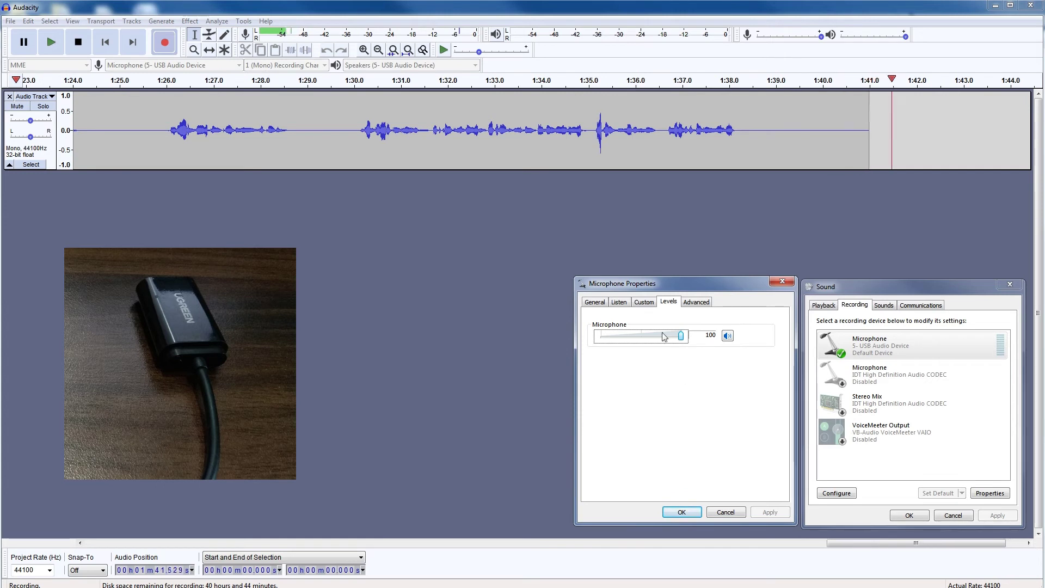
# Lower the second card's microphone level from 100 to about 82, keeping AGC on.
pyautogui.click(644, 302)
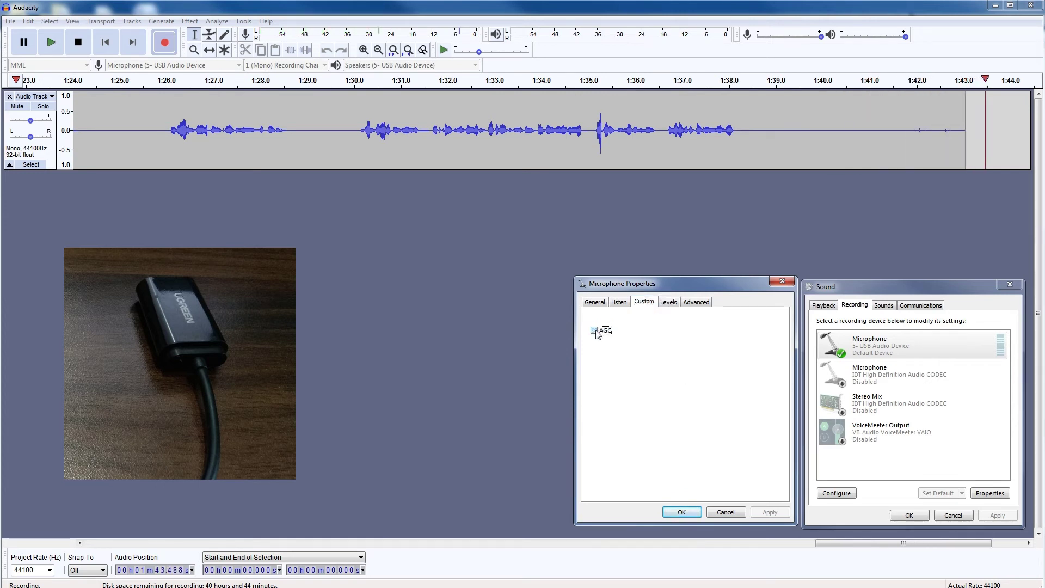
pyautogui.click(669, 301)
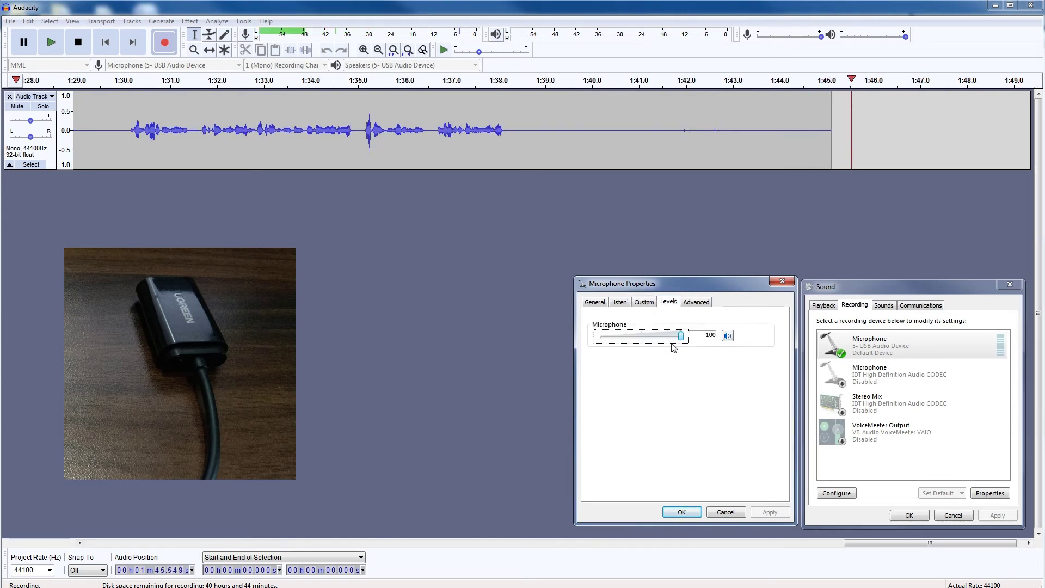
pyautogui.moveTo(680, 338); pyautogui.dragTo(668, 338)
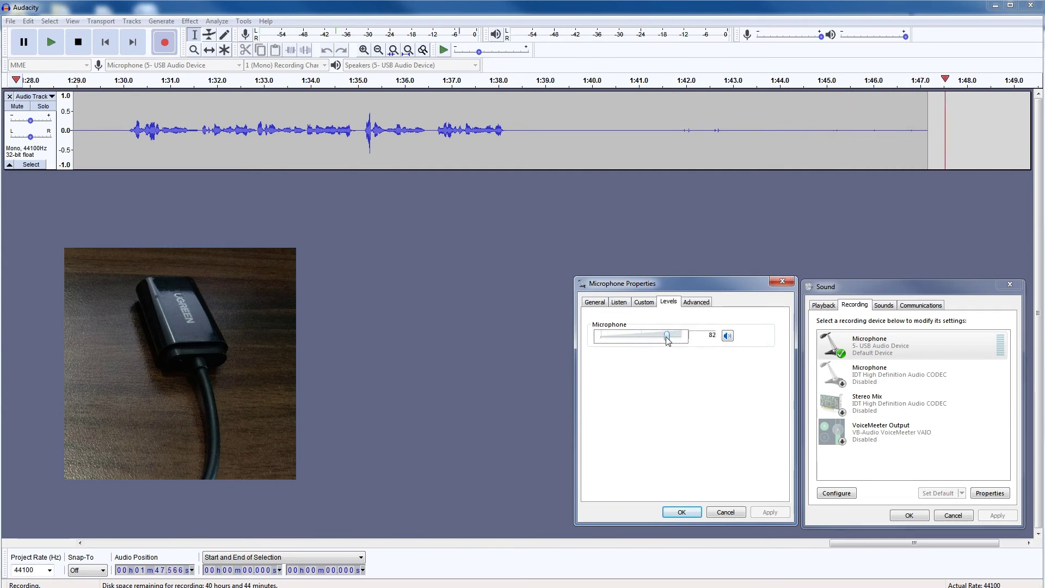
pyautogui.click(644, 302)
pyautogui.click(604, 331)
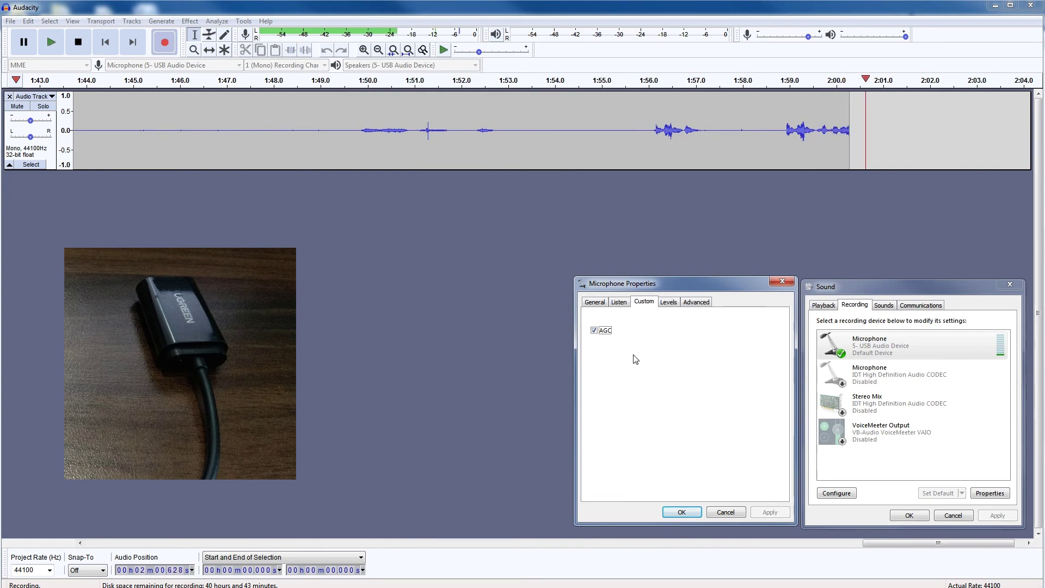
# With AGC on, lower the second card's microphone level from 80 to about 50.
pyautogui.click(669, 304)
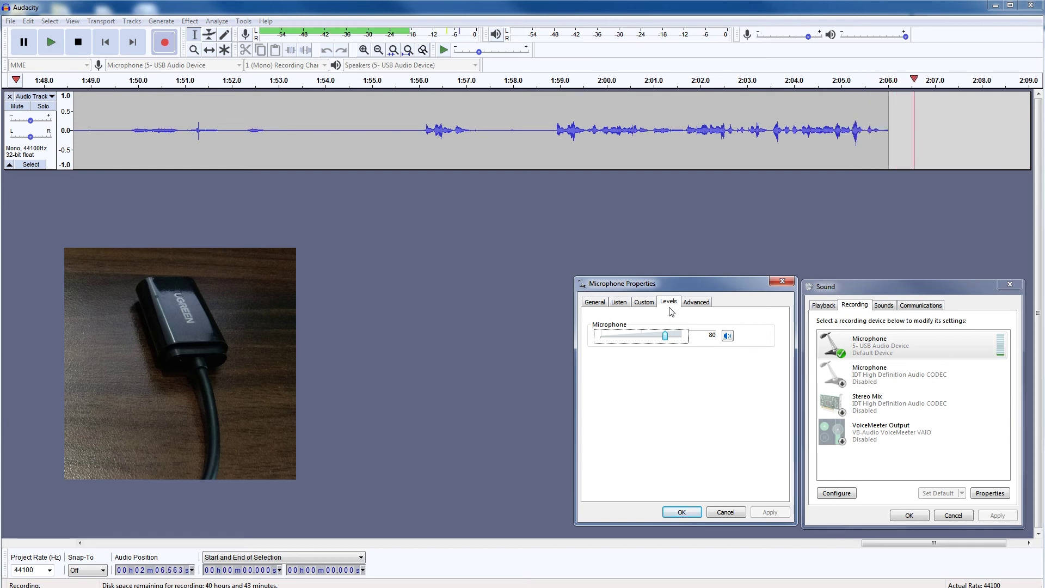
pyautogui.click(644, 305)
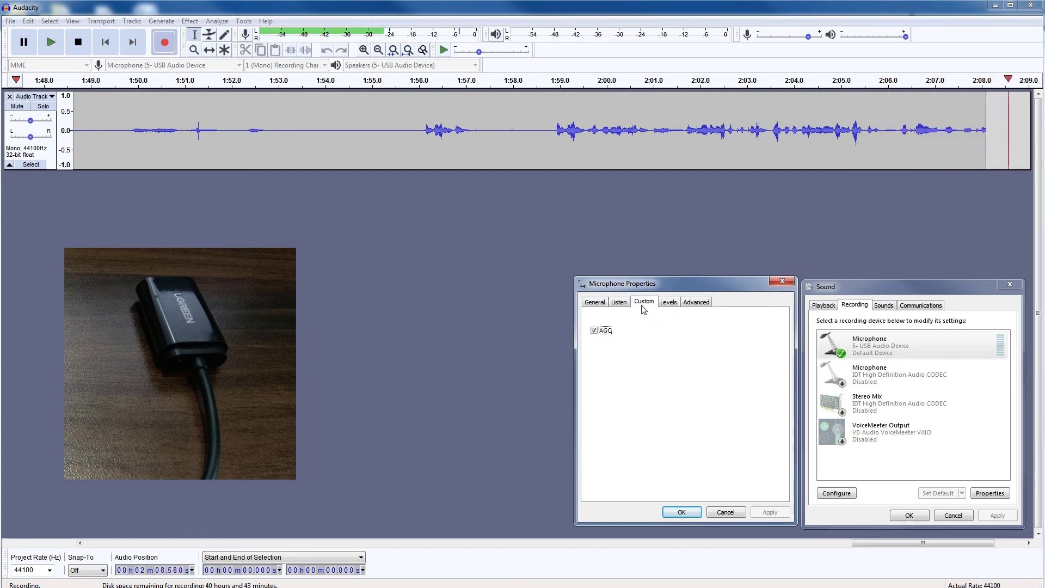
pyautogui.click(670, 306)
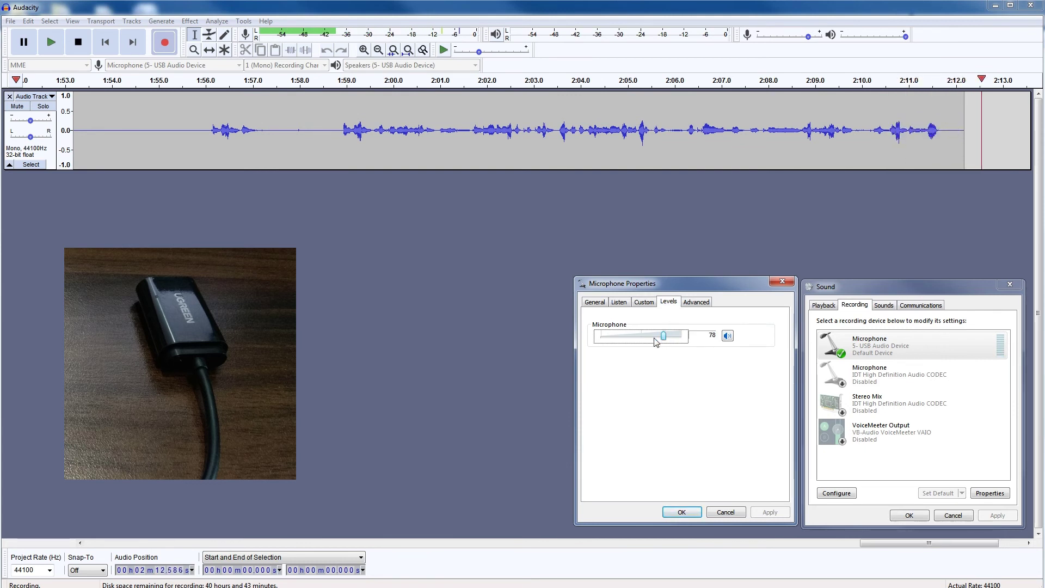
pyautogui.moveTo(666, 335); pyautogui.dragTo(640, 338)
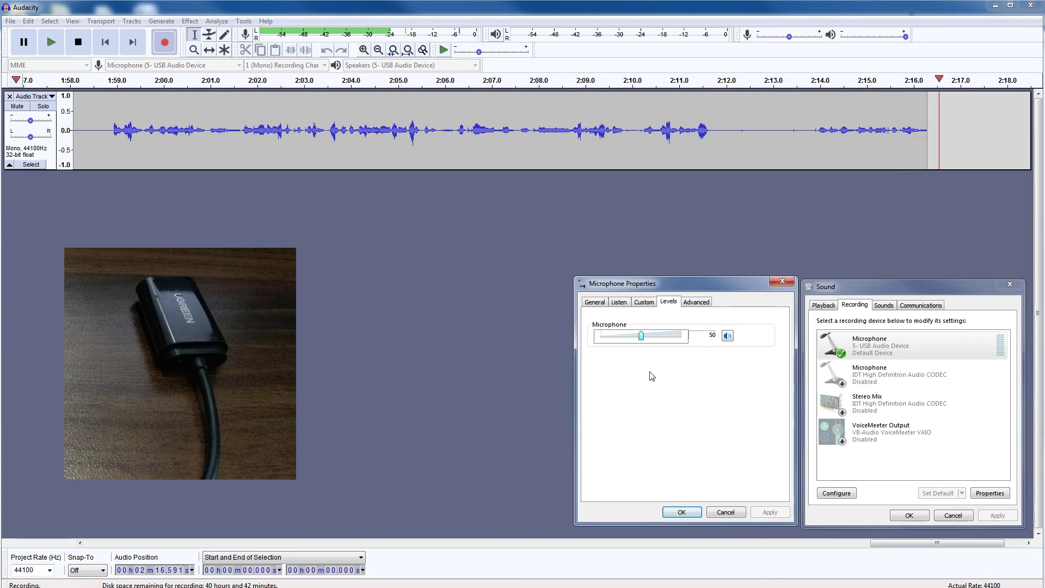
# Confirm AGC is still on and raise the microphone level back up toward 100.
pyautogui.click(645, 302)
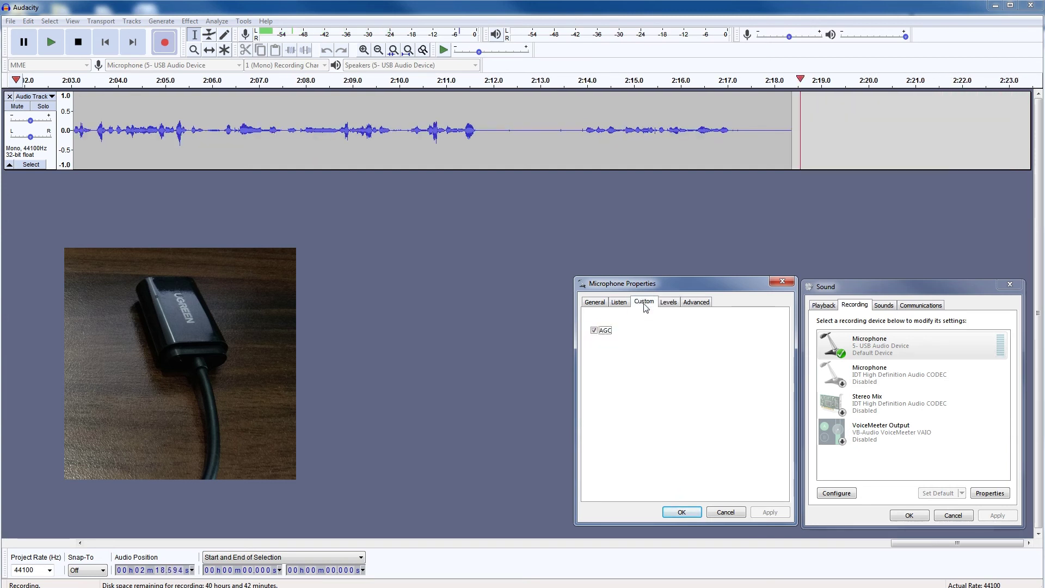
pyautogui.click(668, 303)
pyautogui.moveTo(642, 337); pyautogui.dragTo(682, 336)
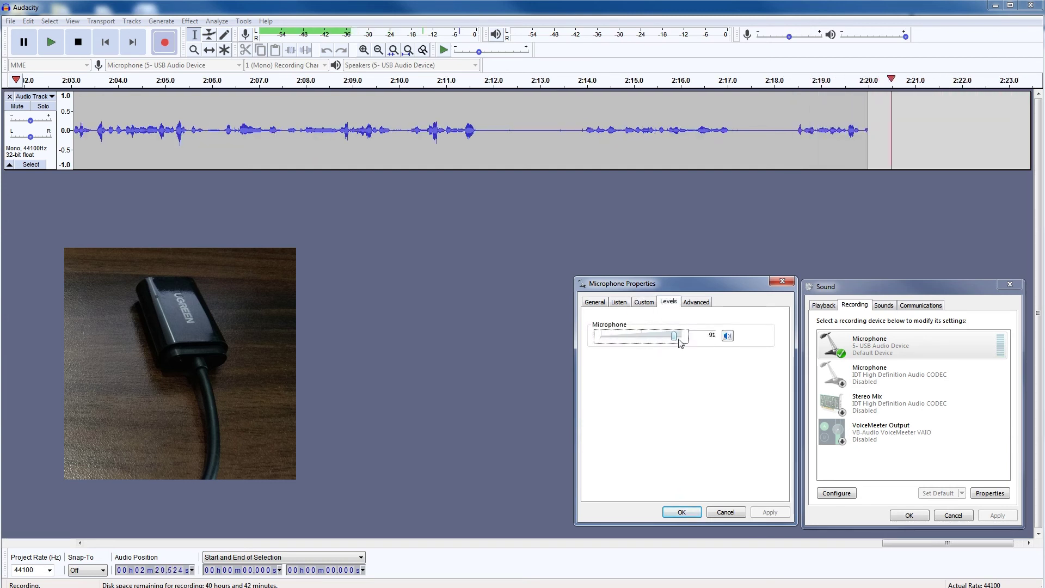